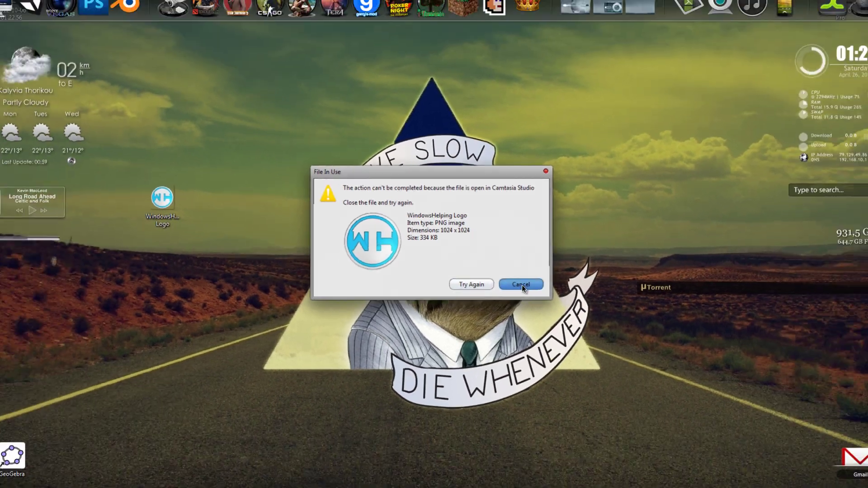
Step: Dismiss the file-in-use warning and minimize Chrome to reveal the desktop
left_click(522, 300)
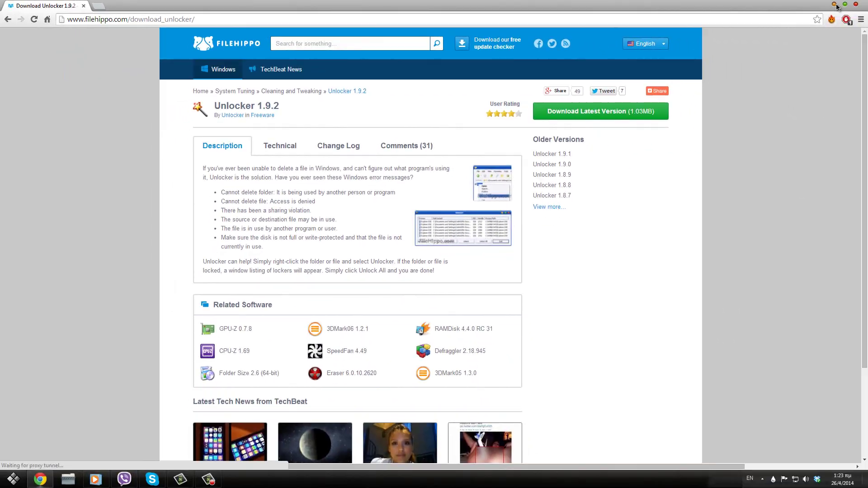
left_click(836, 5)
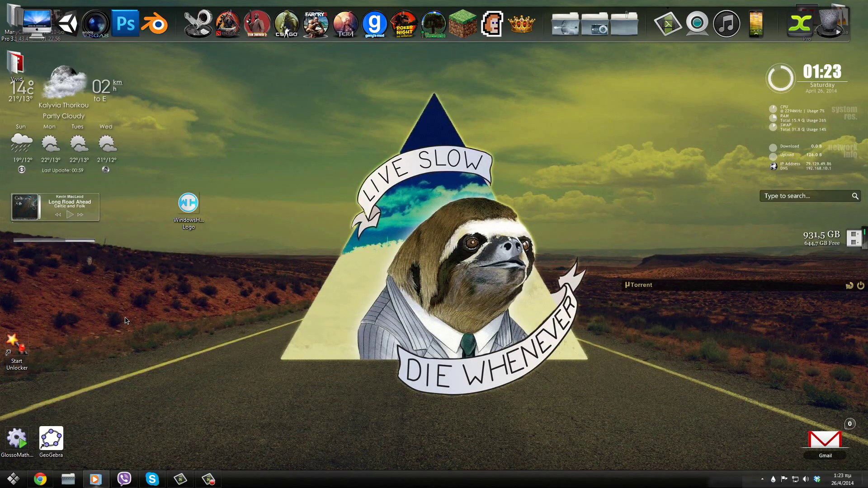
Step: Run Unlocker on the WindowsHelping Logo file to reveal its CamtasiaStudio.exe lock
double_click(21, 348)
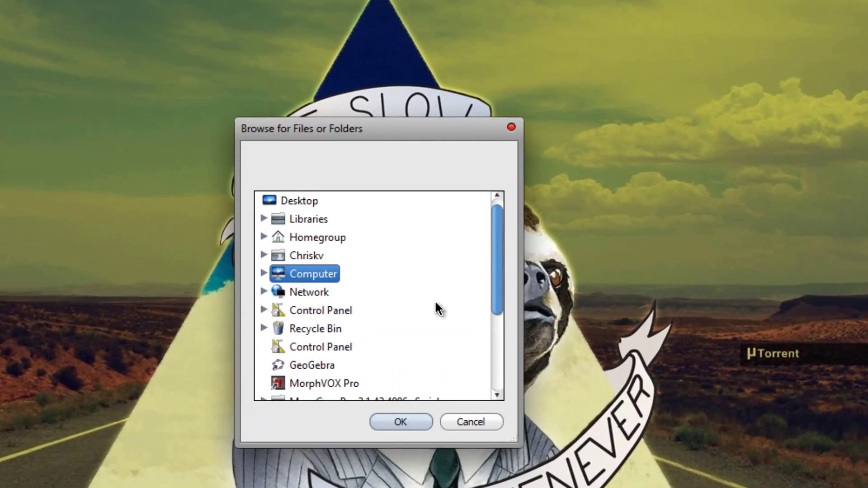
scroll(435, 303, "down", 1)
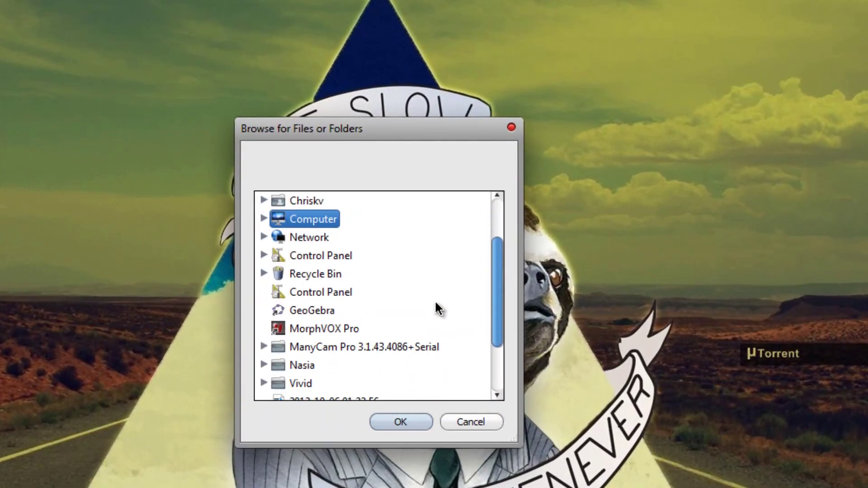
scroll(436, 303, "down", 1)
scroll(436, 302, "down", 1)
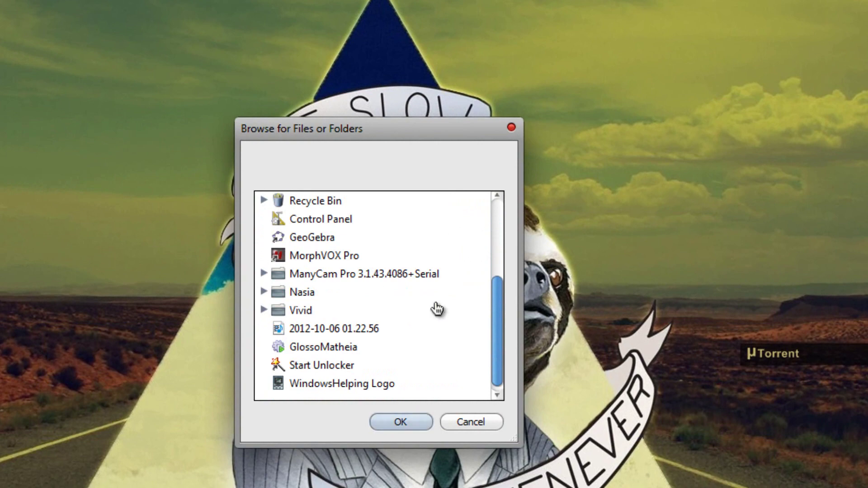
key("Down")
key("Down")
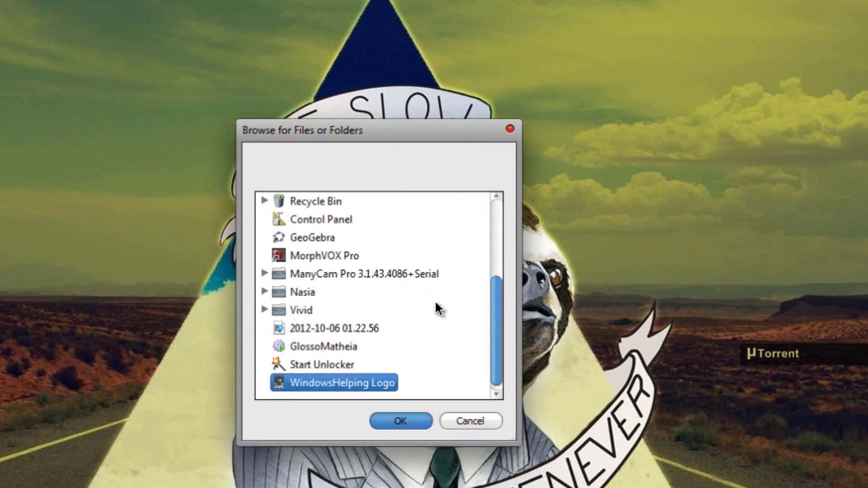
key("Return")
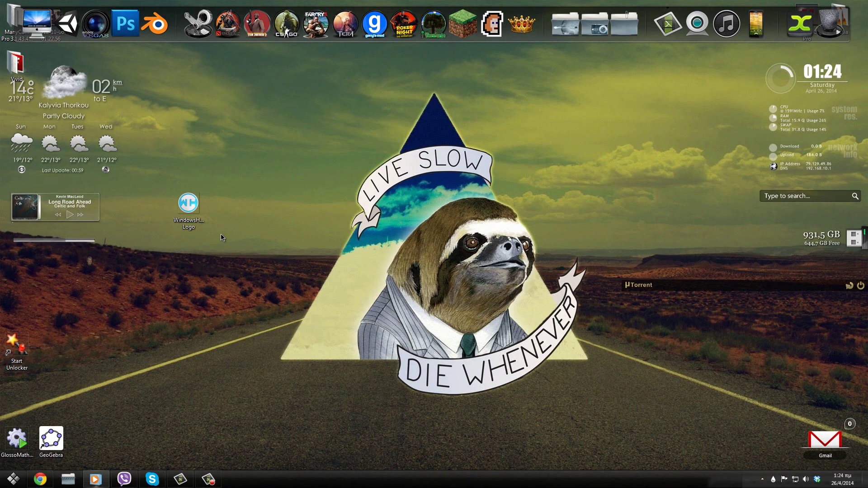
Step: Delete the WindowsHelping Logo file from the desktop and confirm sending it to the Recycle Bin
right_click(187, 205)
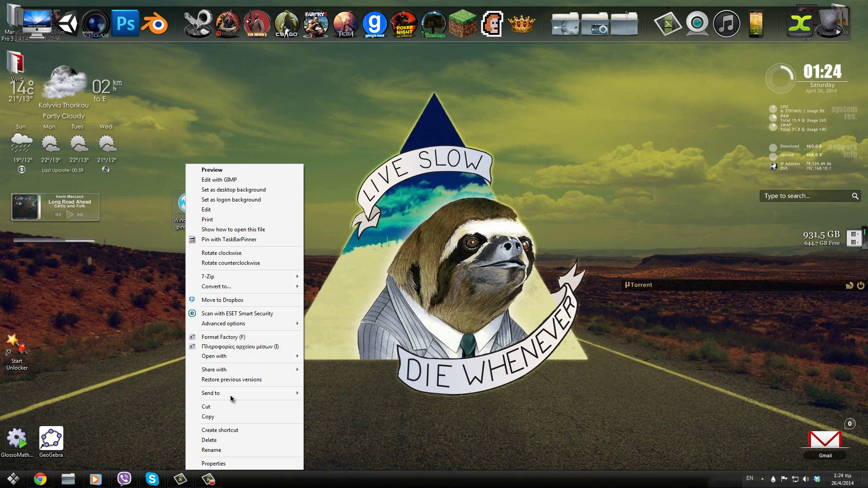
left_click(228, 441)
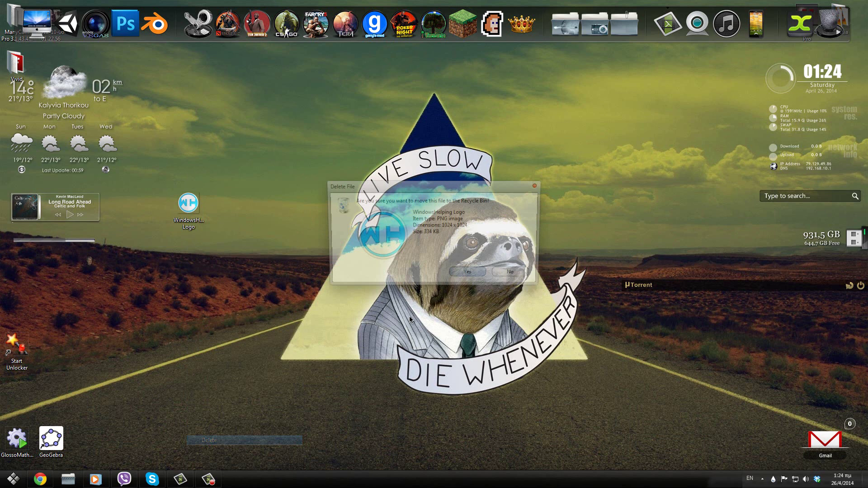
left_click(472, 276)
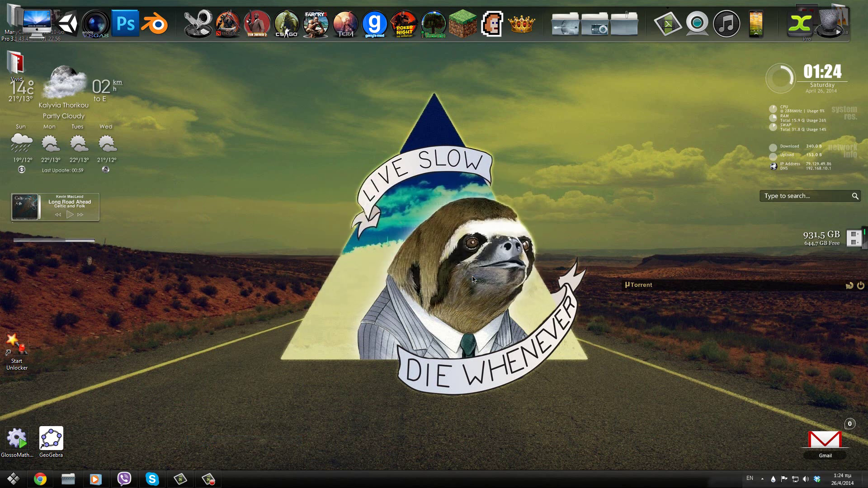